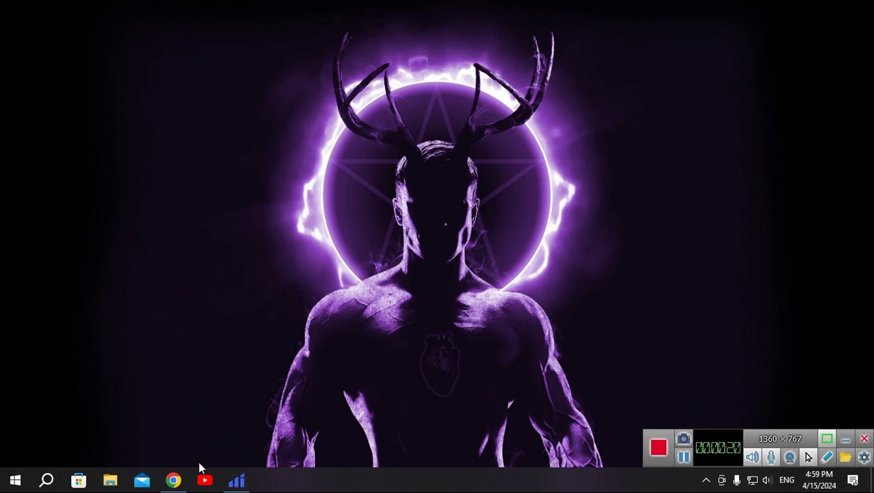
- Open the Visual Studio Code website from the Google results and download the stable build for Windows
left_click(177, 486)
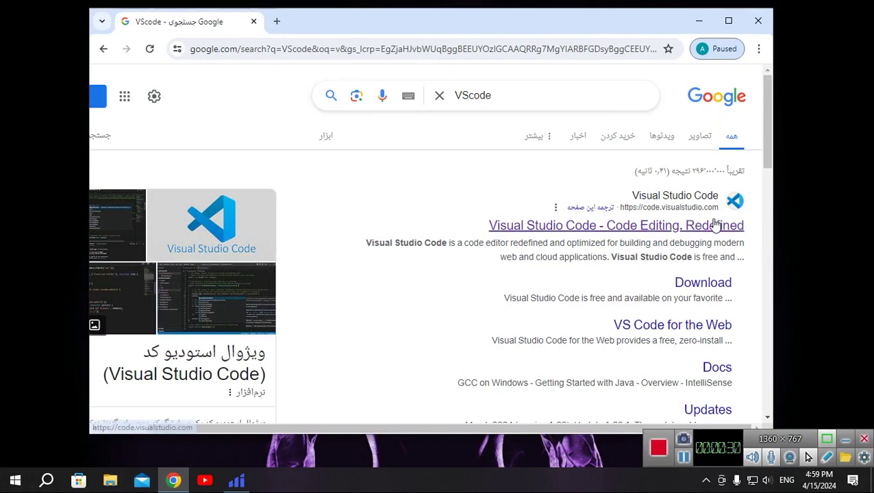
left_click(655, 226)
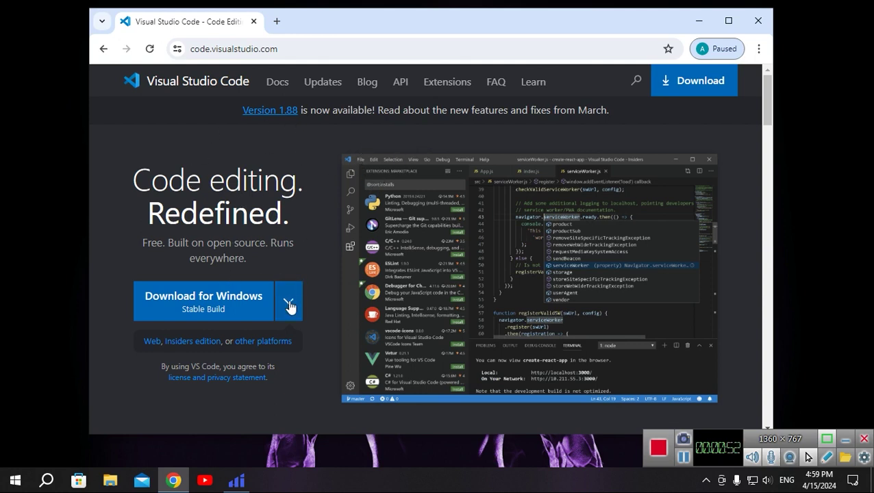
scroll(288, 277, "down", 1)
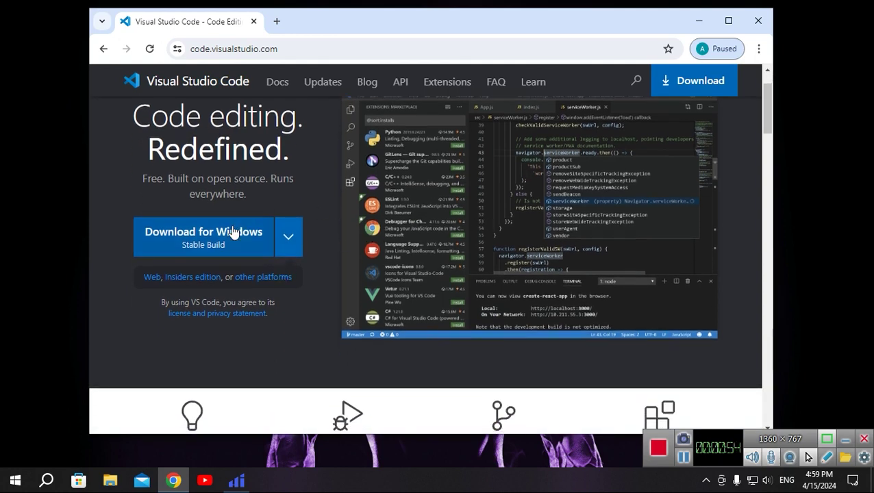
left_click(288, 240)
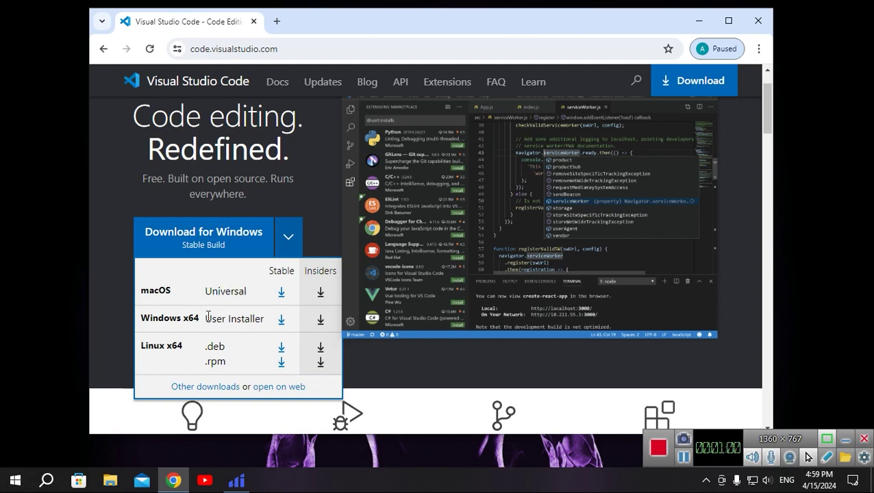
left_click(316, 159)
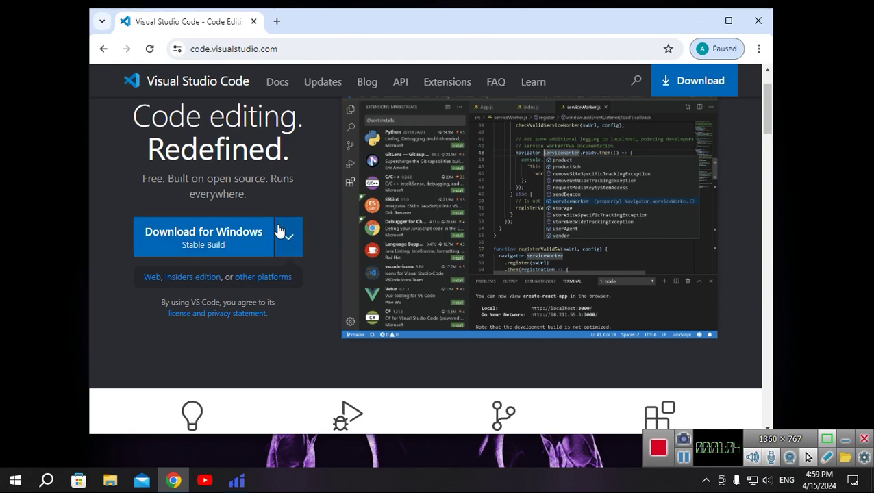
left_click(218, 234)
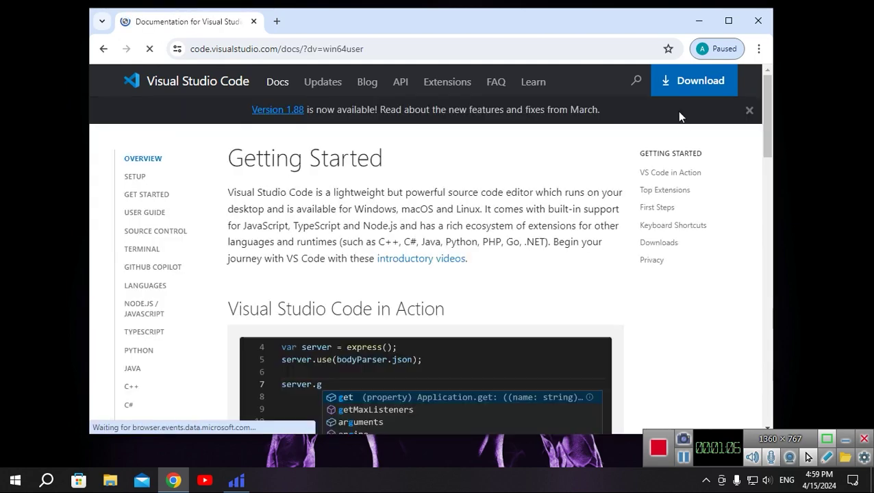
- Pause the new installer download and run the previously downloaded VSCodeUserSetup-x64-1.88.1.exe
left_click(675, 49)
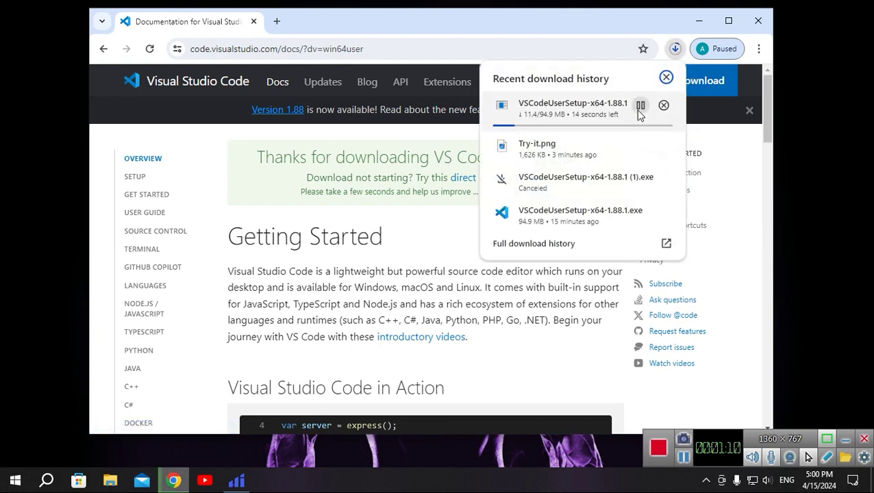
left_click(641, 107)
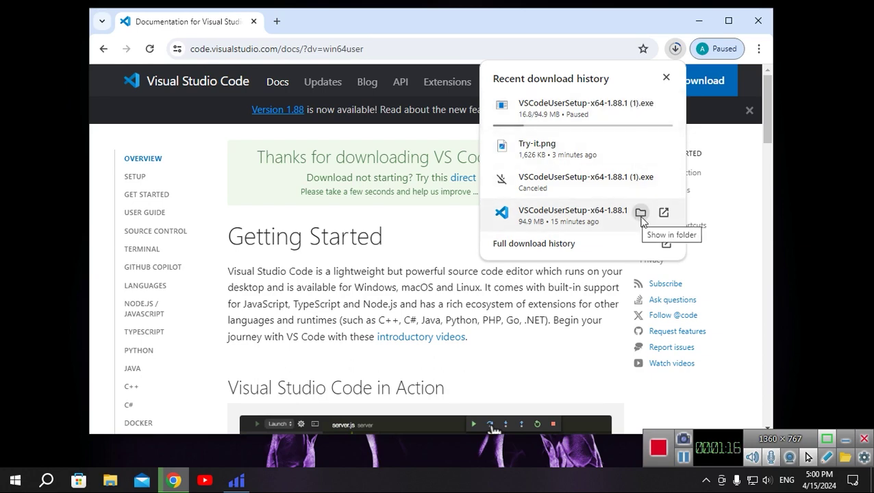
left_click(610, 219)
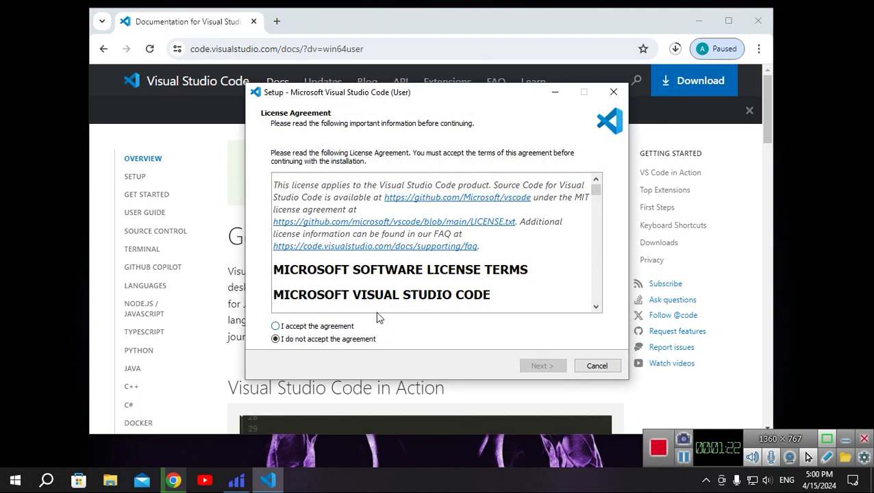
- Accept the license agreement in the setup wizard and keep the default destination location and Start Menu folder
left_click_drag(536, 272, 284, 272)
left_click(552, 248)
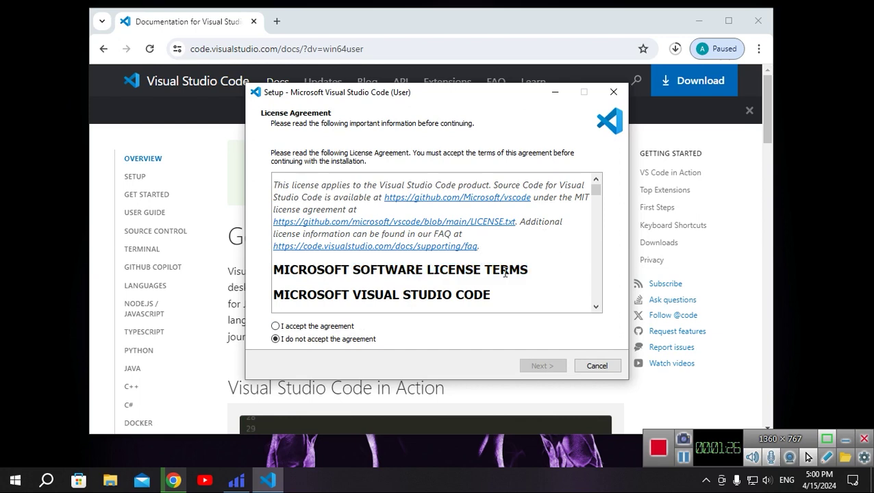
left_click(347, 329)
left_click(544, 365)
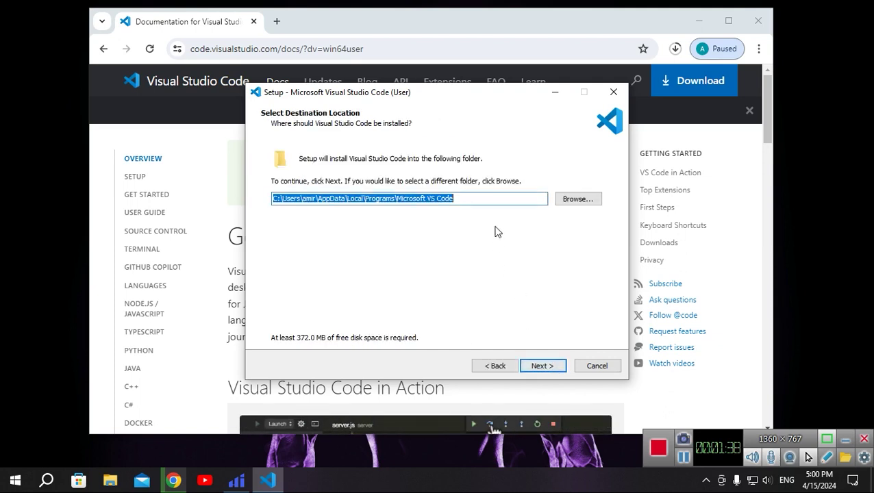
left_click(558, 368)
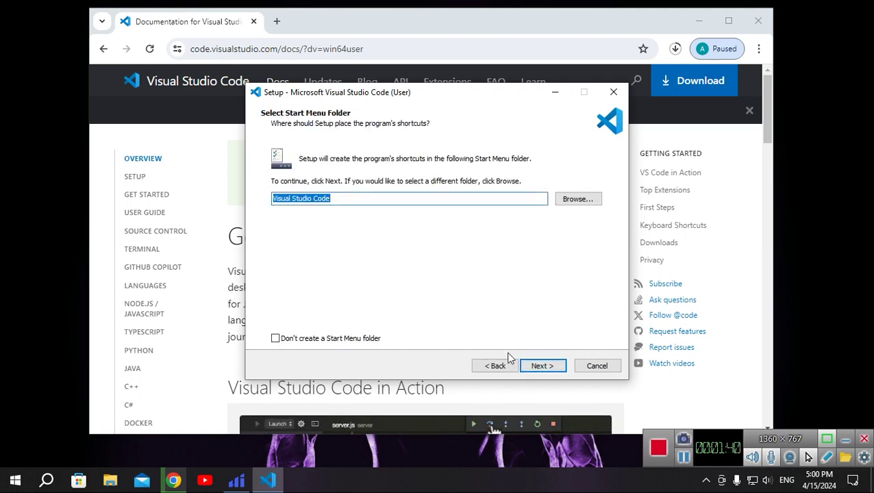
left_click(534, 366)
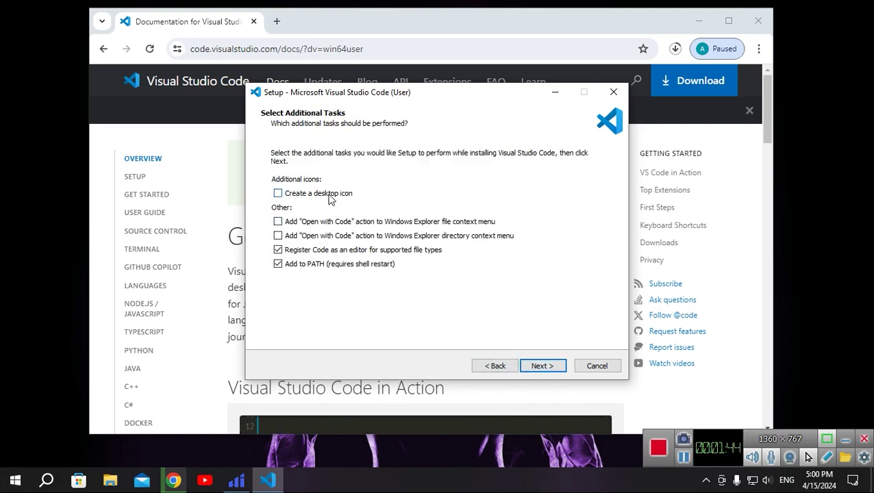
- Install Visual Studio Code with a desktop icon and both "Open with Code" context menu actions enabled, and launch it on finishing
left_click(336, 222)
left_click(332, 235)
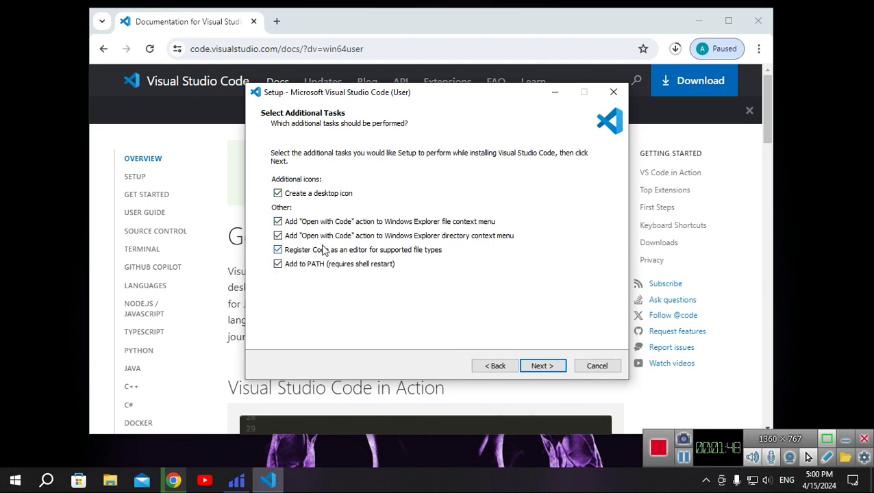
left_click(546, 366)
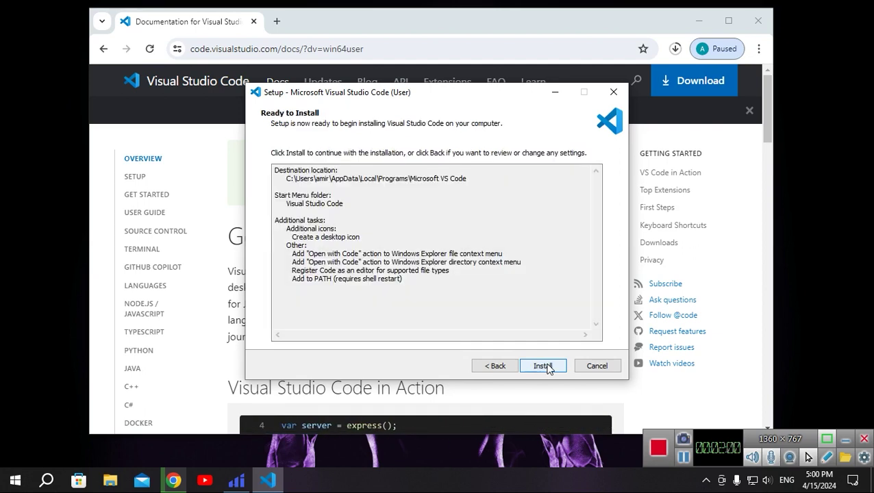
left_click(545, 367)
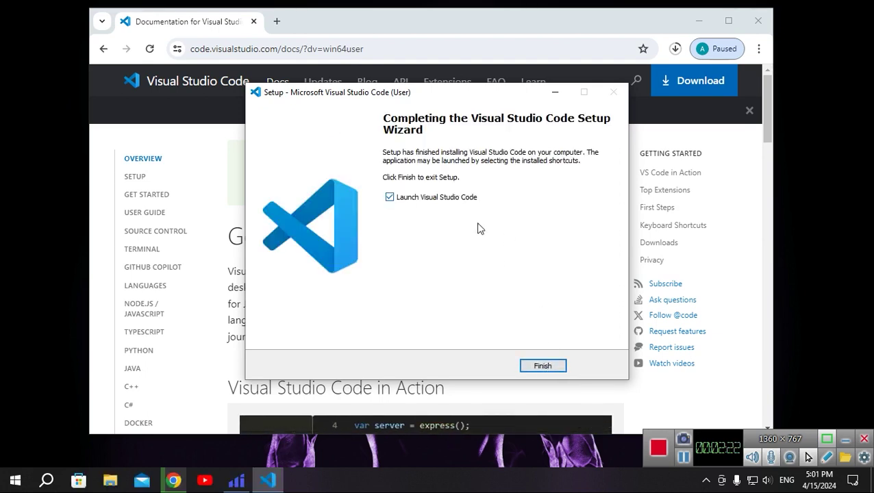
left_click(542, 365)
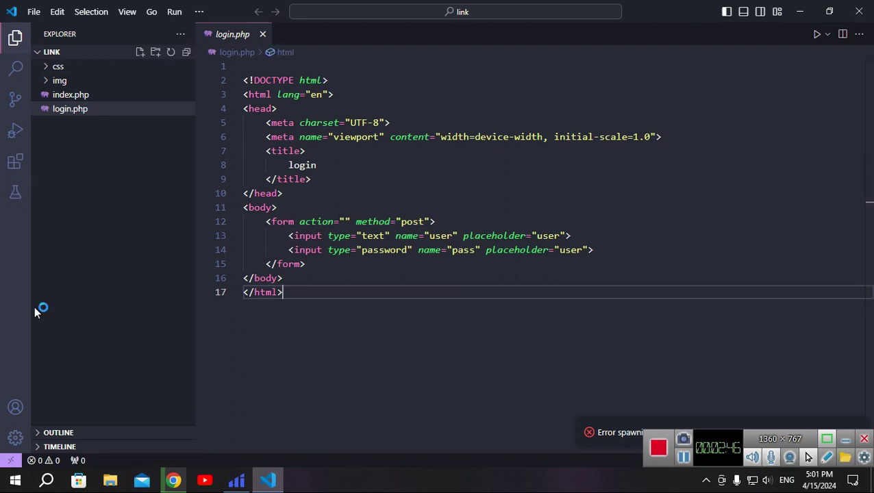
- Preview several of the installed color themes and apply Dark (Visual Studio)
left_click(17, 433)
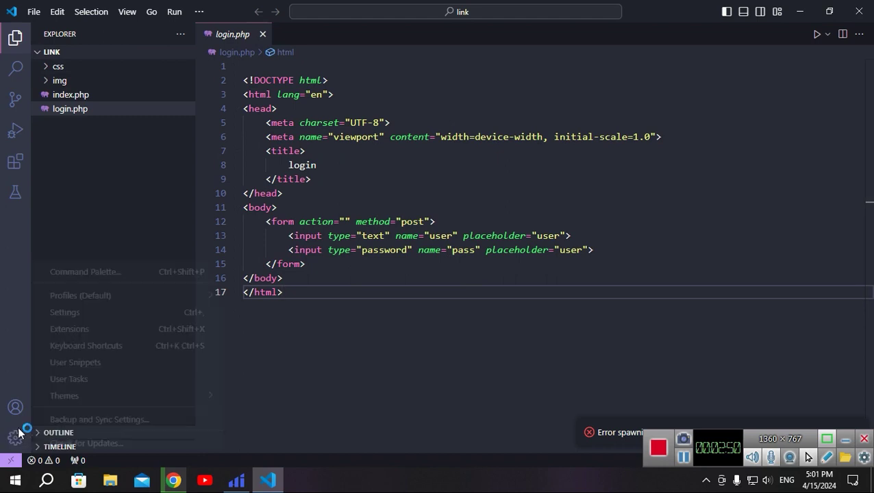
mouse_move(73, 401)
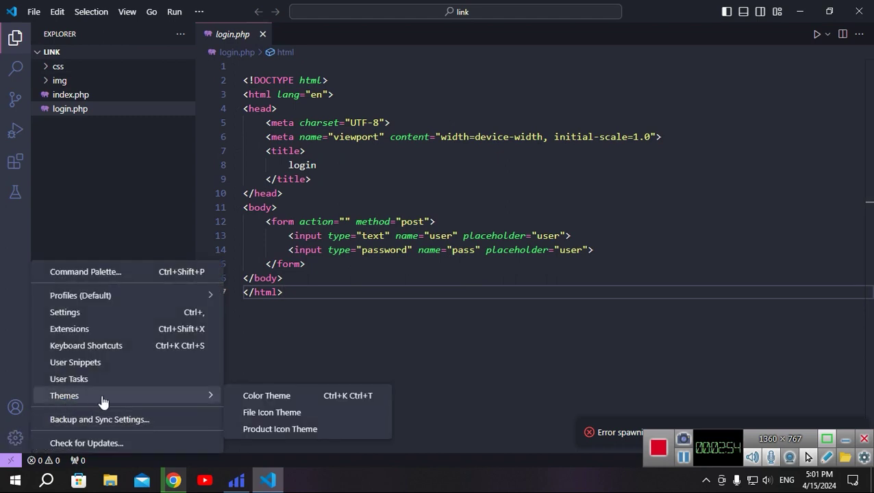
left_click(254, 395)
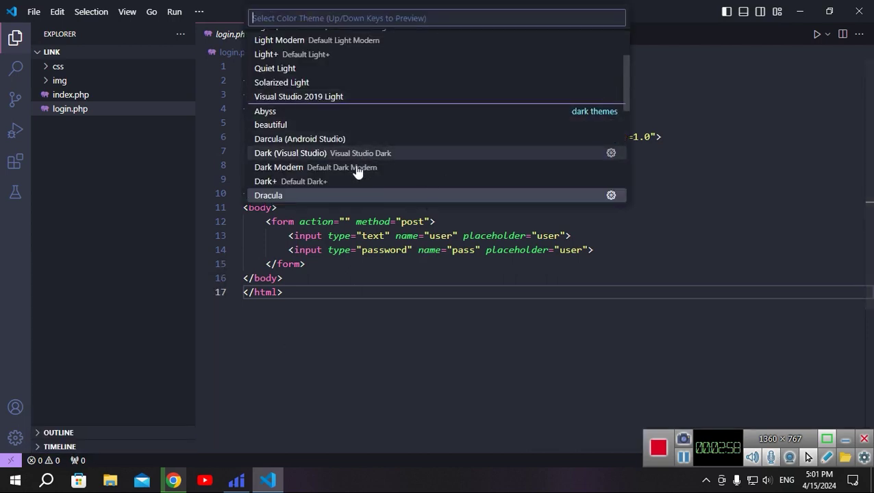
key("Up")
key("Up")
key("Up")
key("Up")
key("Up")
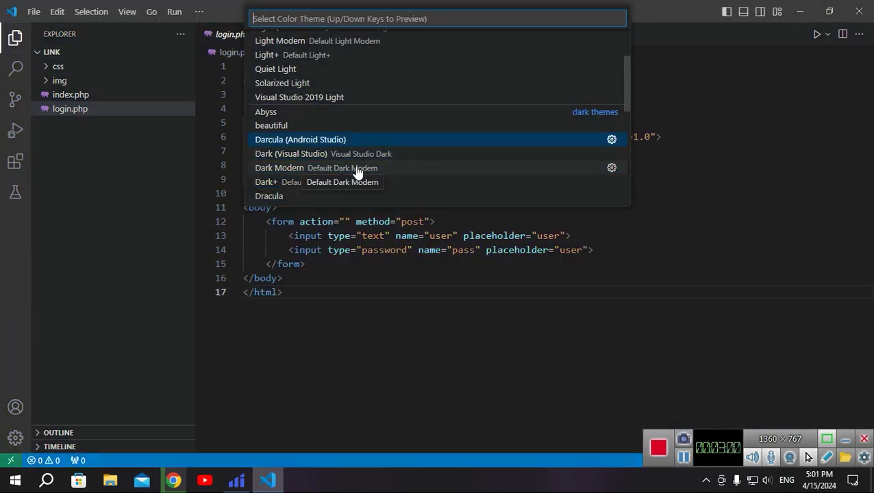
key("Up")
key("Up")
key("Up")
key("Down")
key("Down")
key("Down")
key("Down")
key("Down")
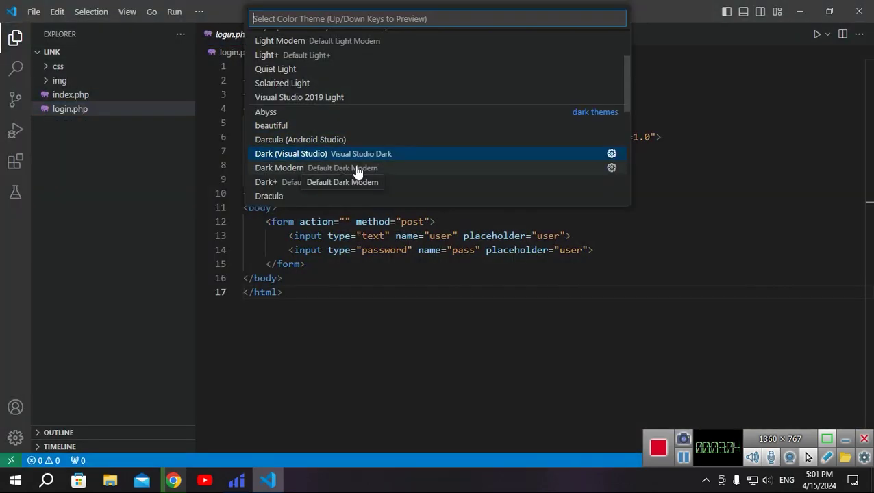
key("Return")
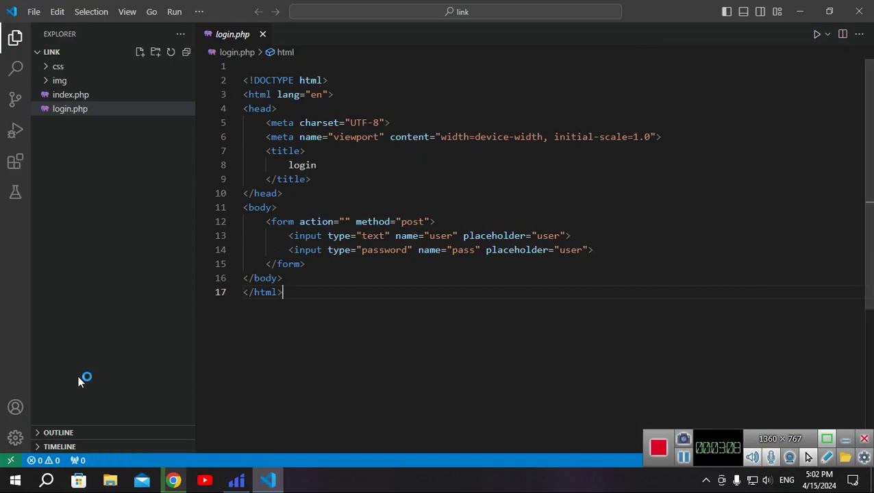
left_click(25, 436)
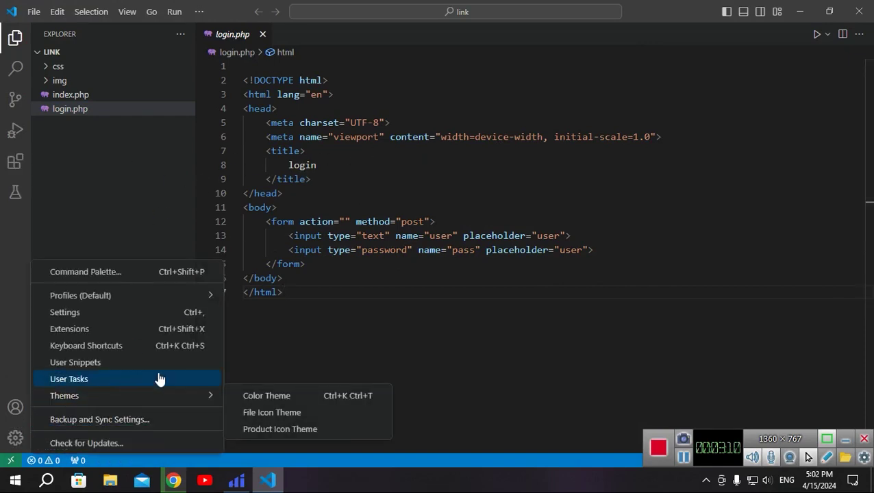
left_click(233, 399)
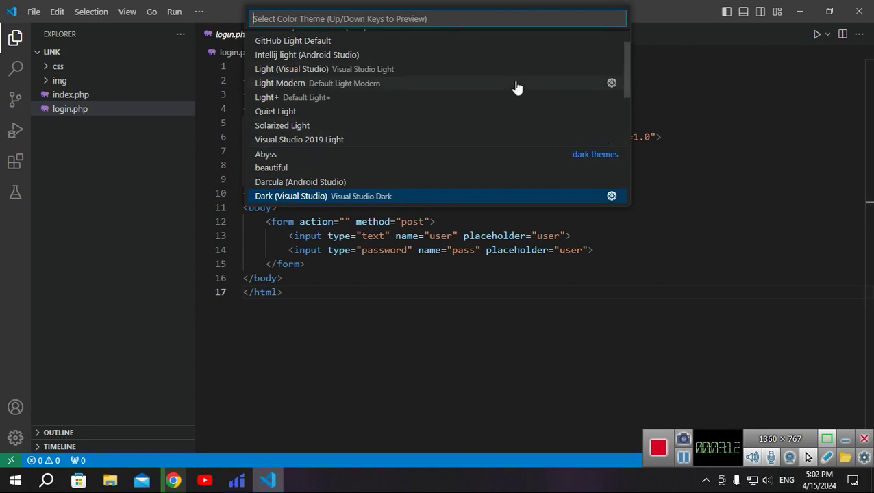
left_click(118, 315)
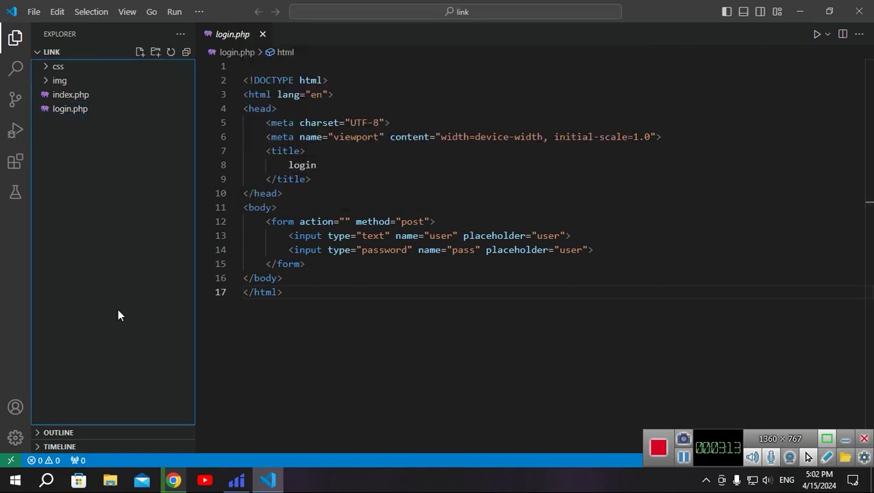
- Search the extensions for "theme" and apply the "beautiful" color theme from the extension described as "beautiful theme"
left_click(15, 161)
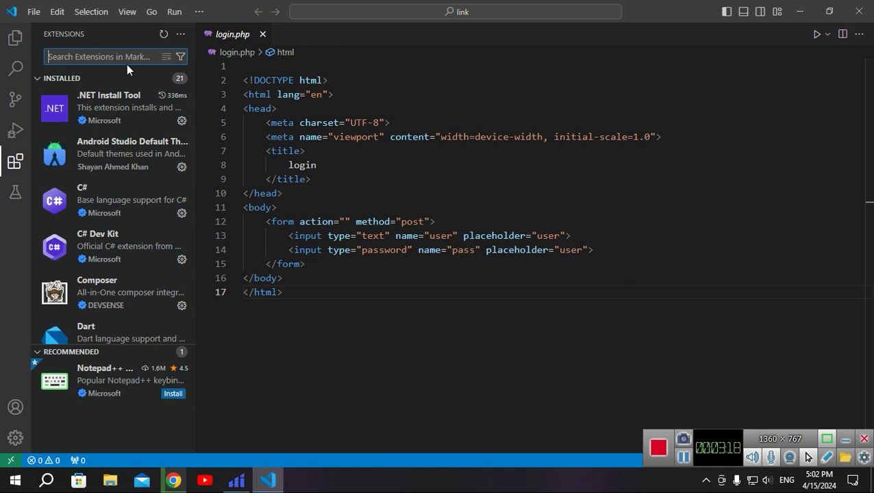
type("theme")
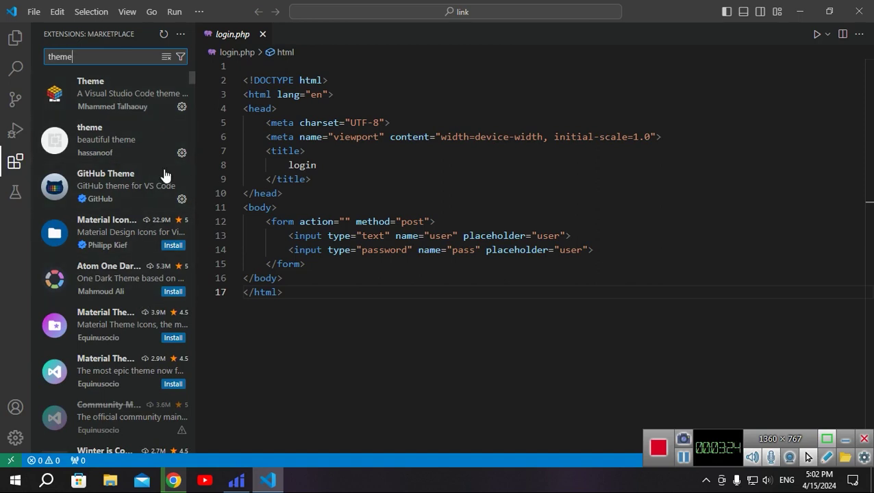
mouse_move(116, 166)
left_click(124, 140)
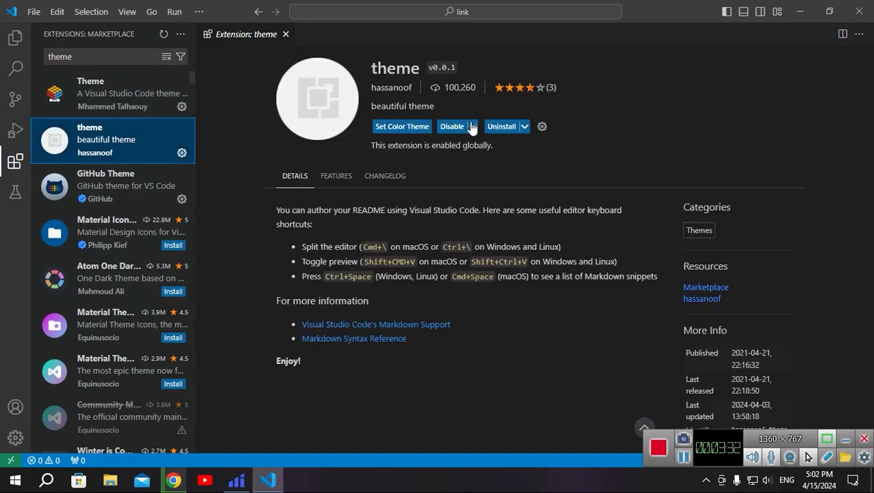
left_click(413, 130)
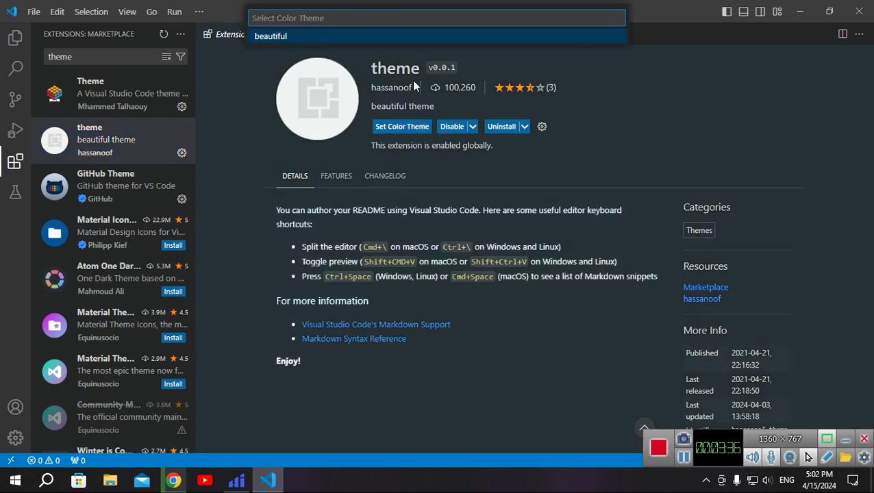
left_click(269, 39)
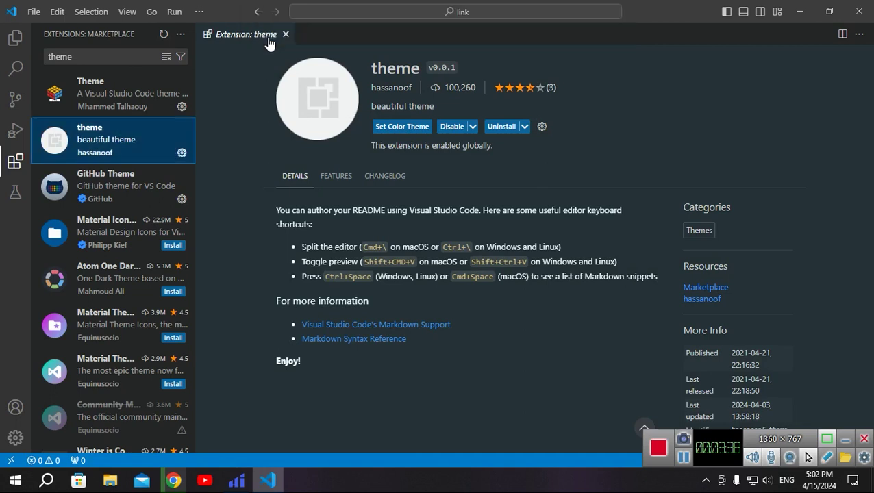
- Apply the Theme Flat color theme from the "Theme" extension with the Rubik's cube logo
left_click(134, 111)
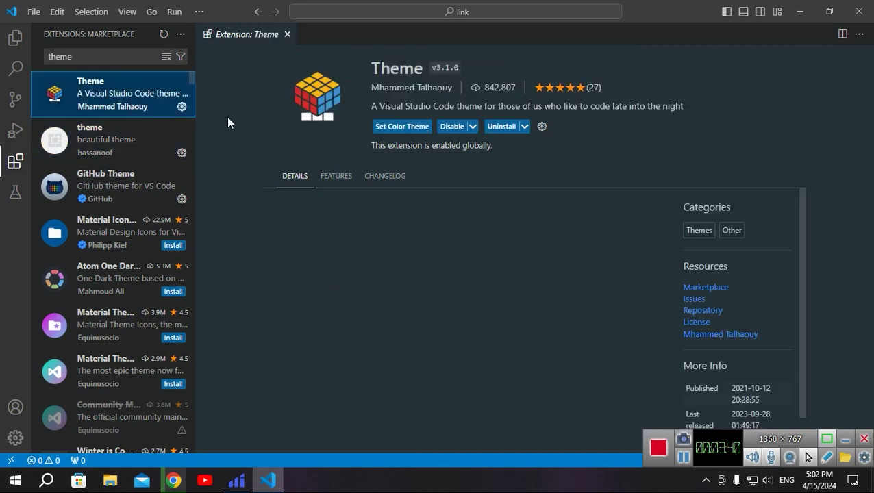
left_click(388, 128)
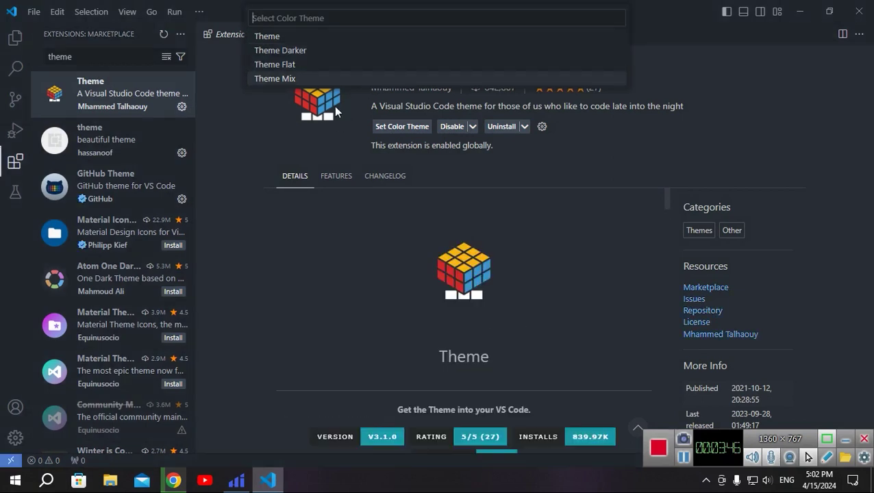
key("Up")
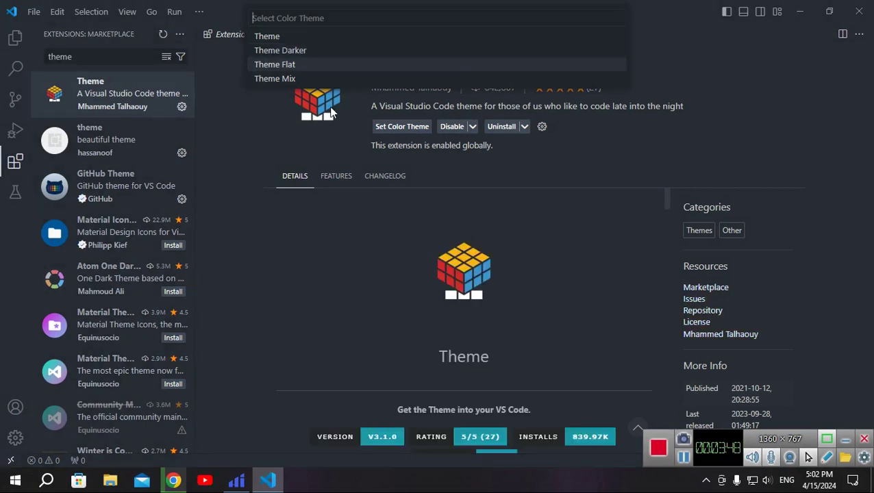
key("Return")
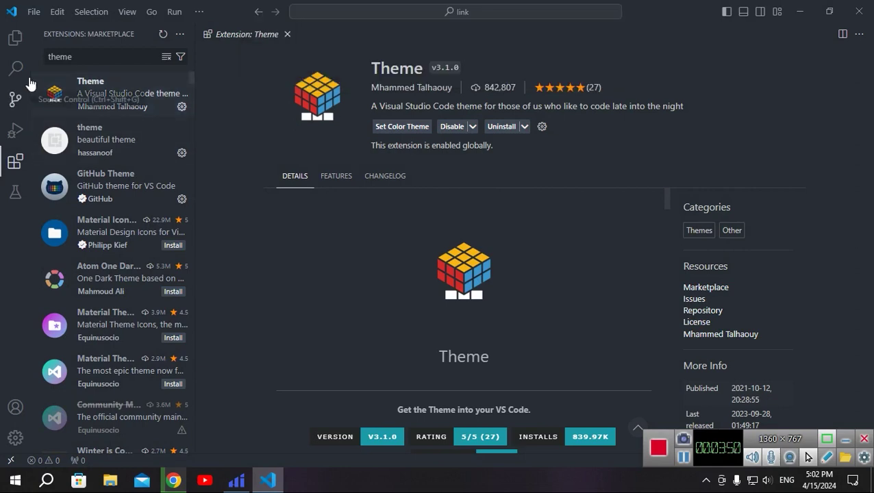
- Open index.php and login.php from the project files to examine their code in the new color theme
left_click(16, 42)
left_click(72, 94)
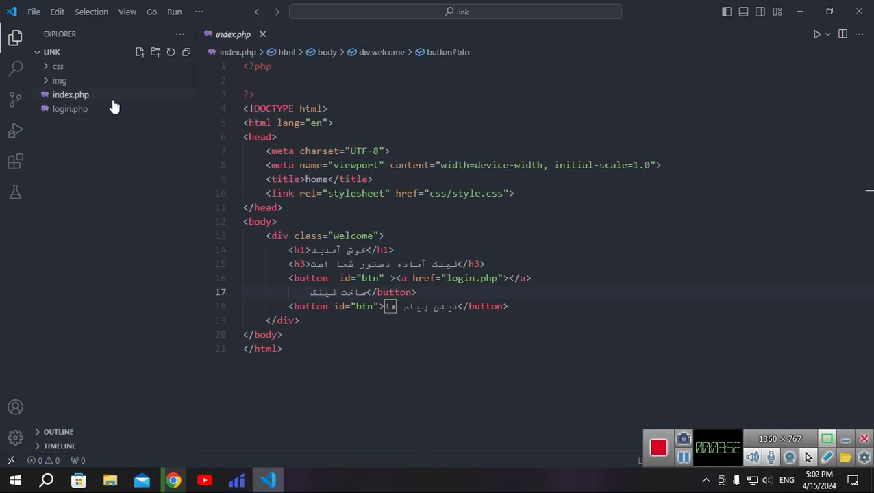
left_click(69, 109)
scroll(650, 253, "down", 1)
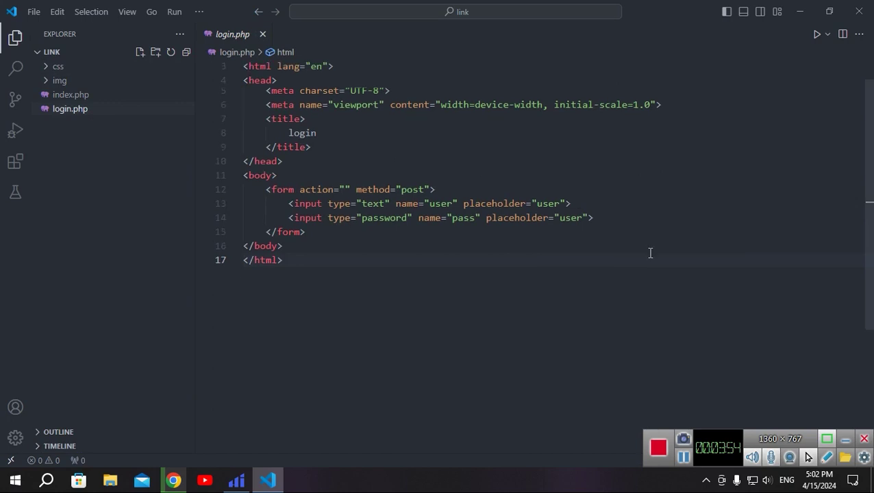